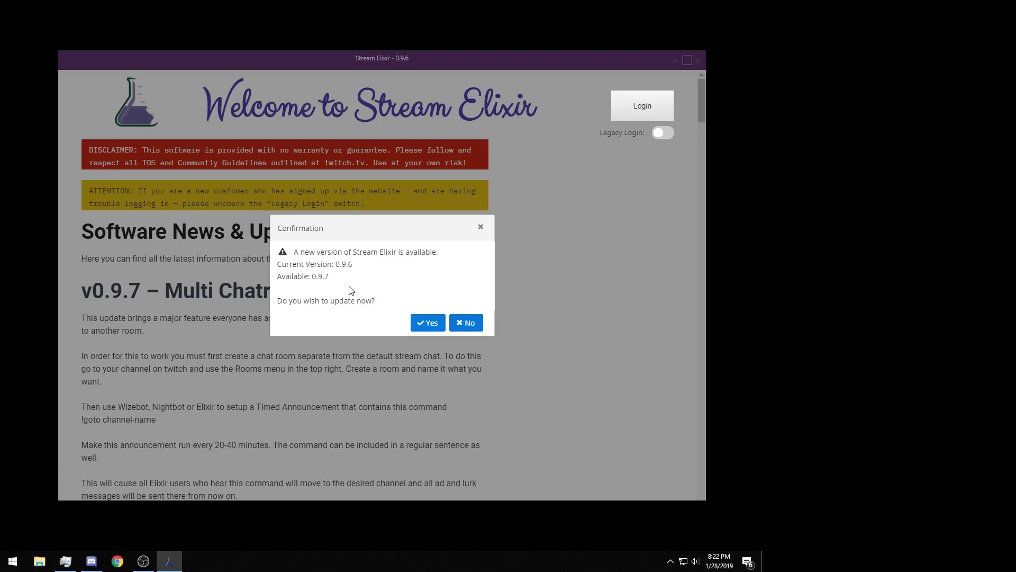
Accept the update so Stream Elixir upgrades from version 0.9.6 to 0.9.7.
left_click(422, 327)
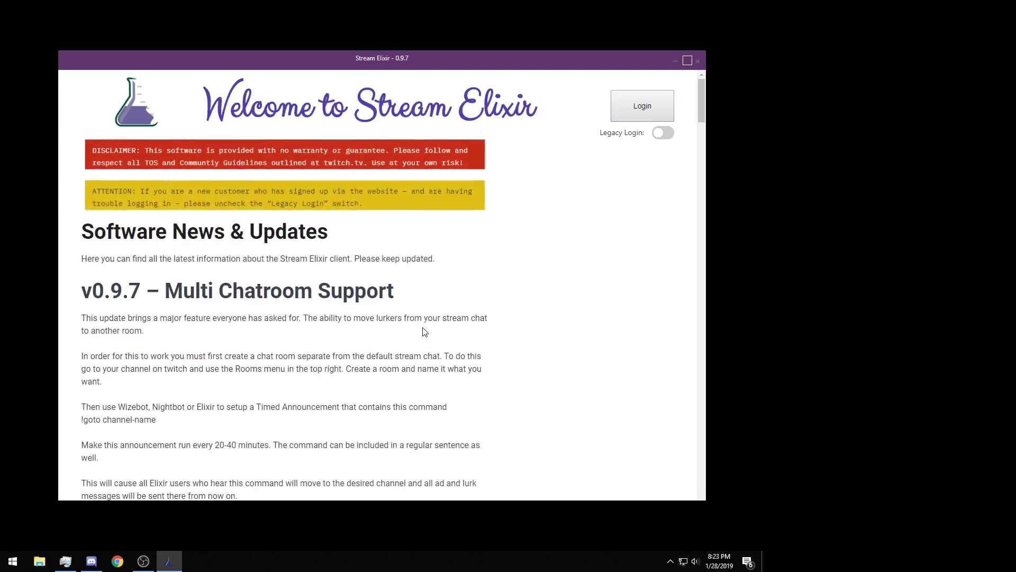
Log in with a Google account to reach the dashboard of 133 channels.
left_click(644, 112)
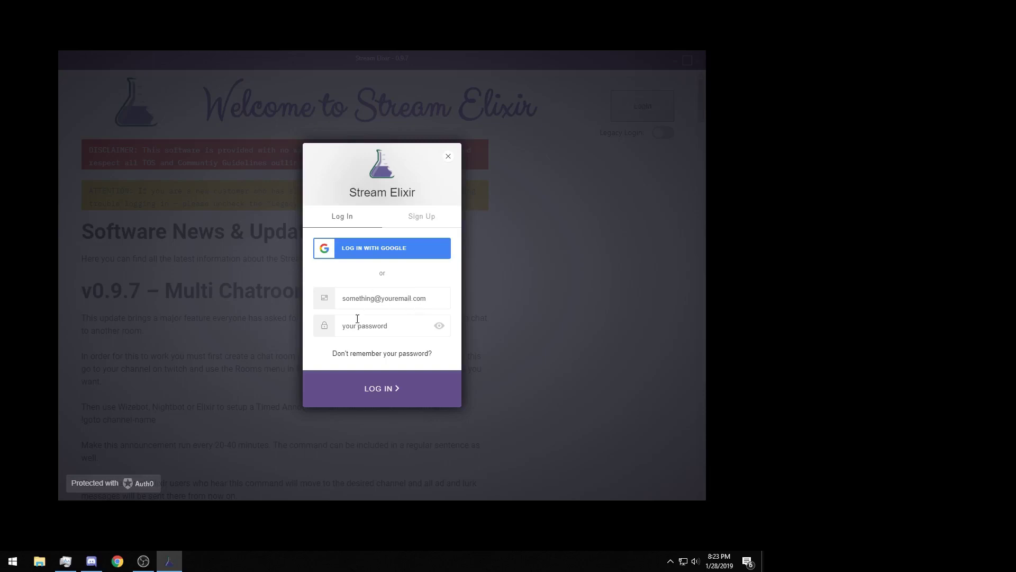
left_click(371, 252)
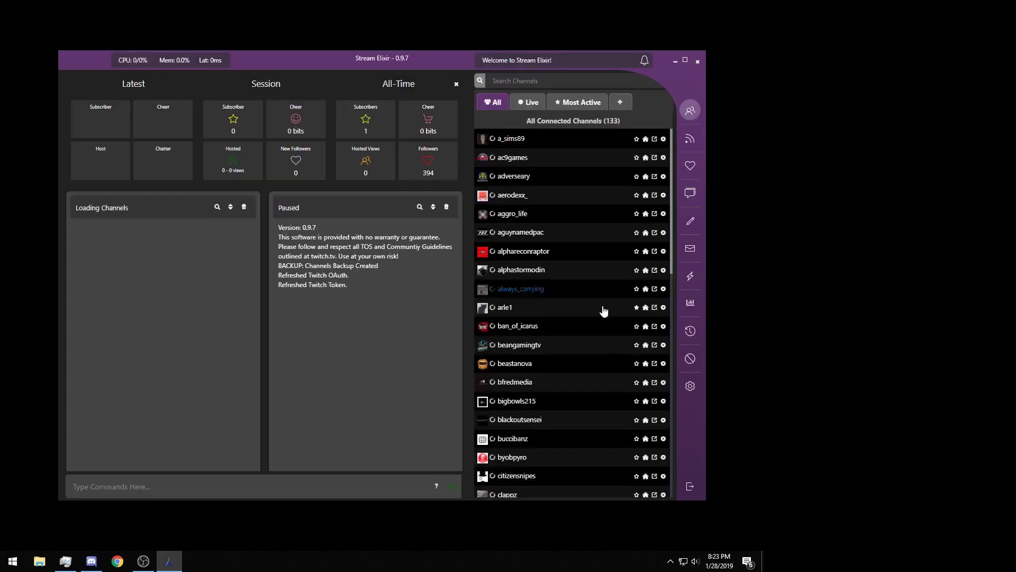
In the All settings view, reset the Twitch OAuth and confirm Start Over.
left_click(690, 386)
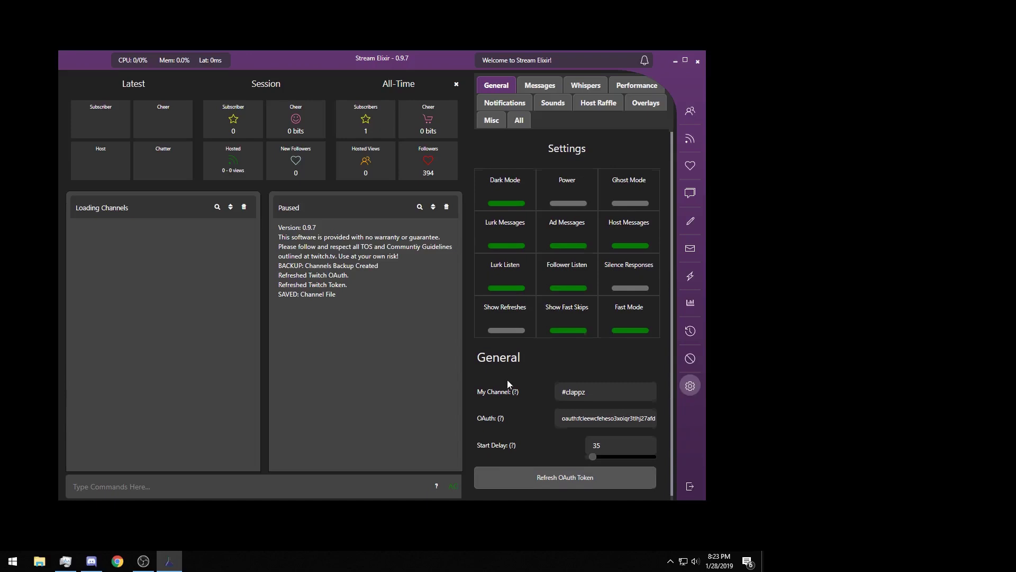
left_click(519, 122)
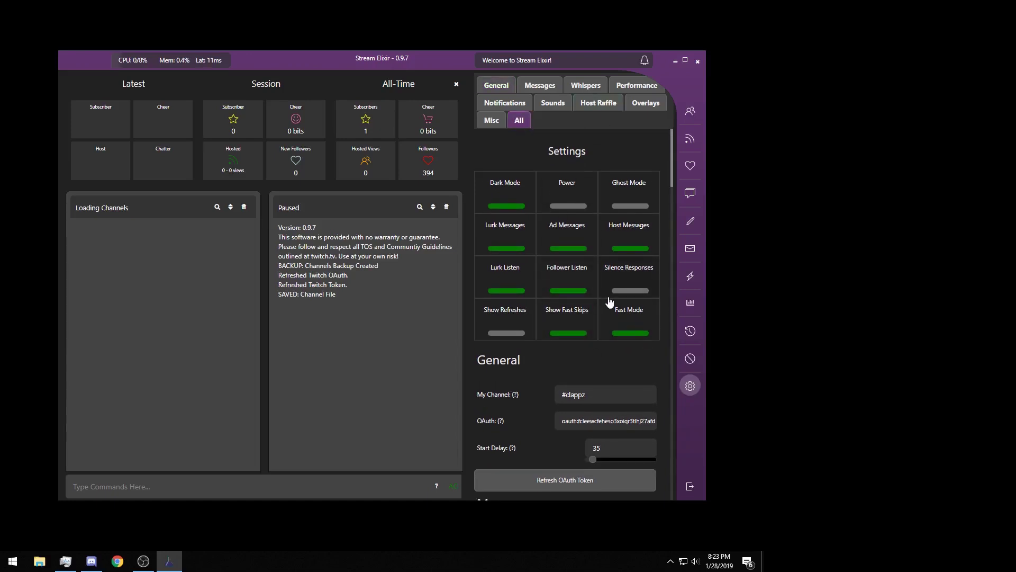
scroll(615, 280, "down", 8)
left_click_drag(672, 225, 646, 506)
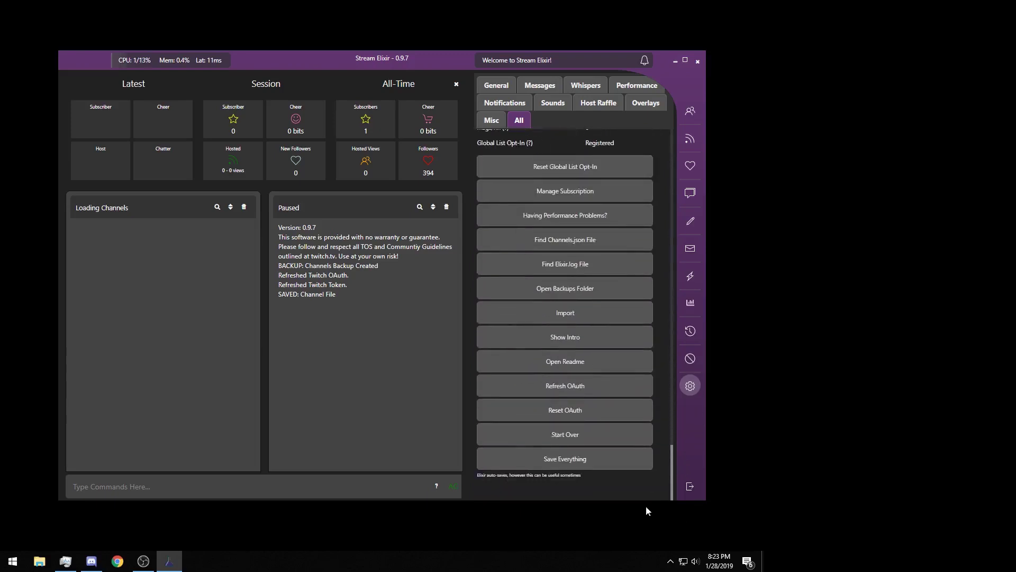
left_click(585, 421)
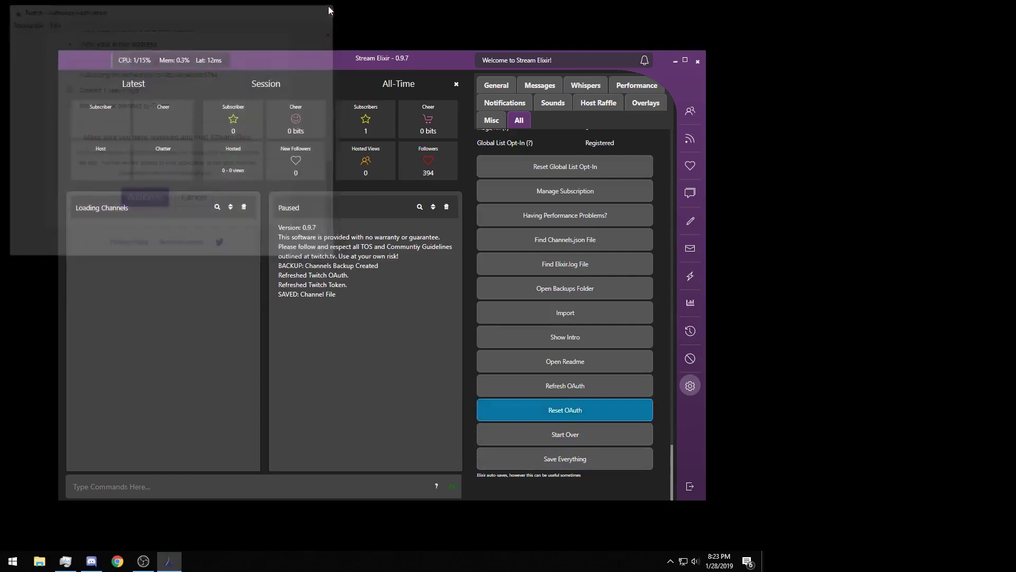
left_click(537, 444)
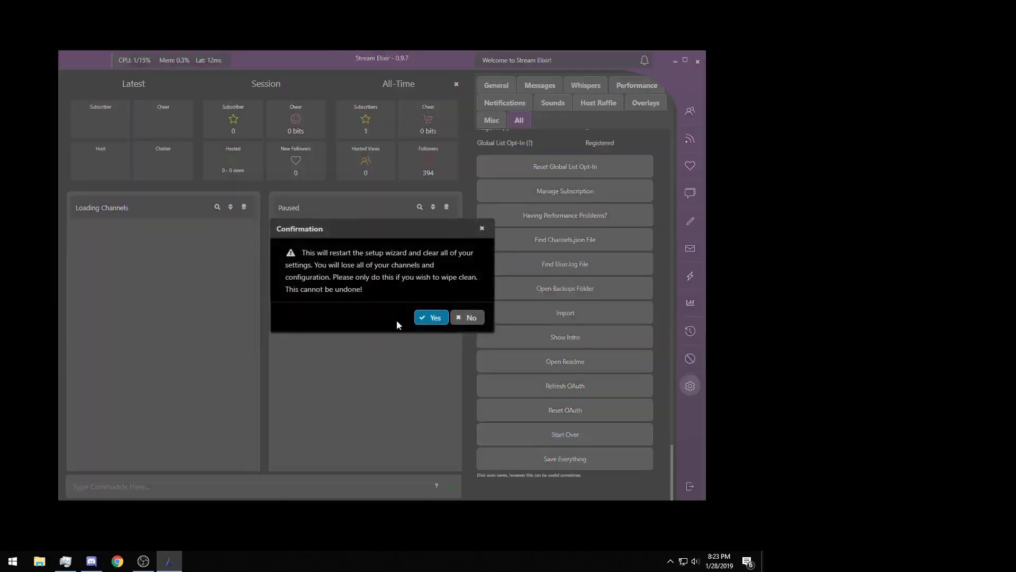
left_click(434, 317)
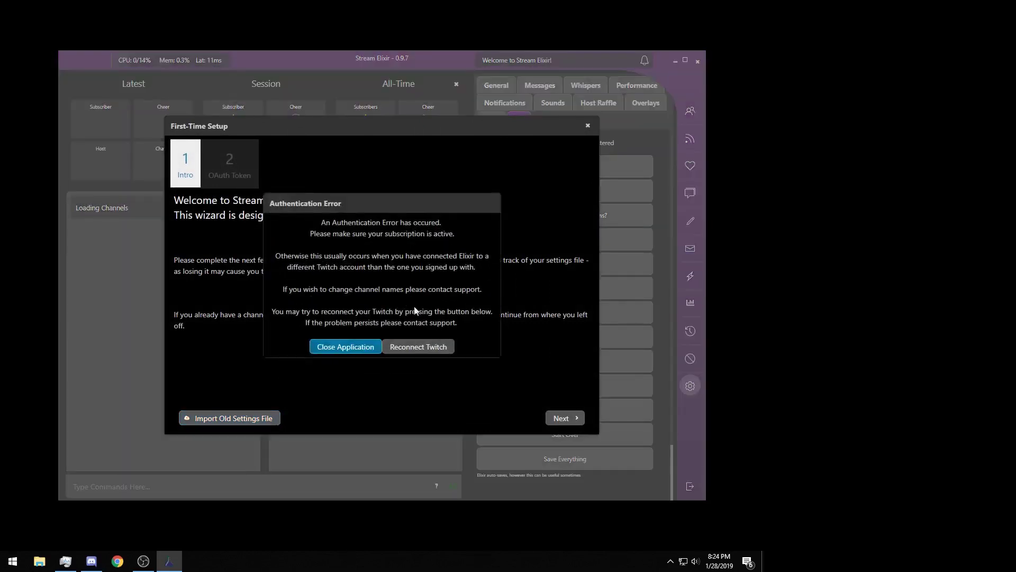
Reconnect Twitch after the authentication error, then Start Over again and confirm the wipe.
left_click(421, 349)
left_click(149, 199)
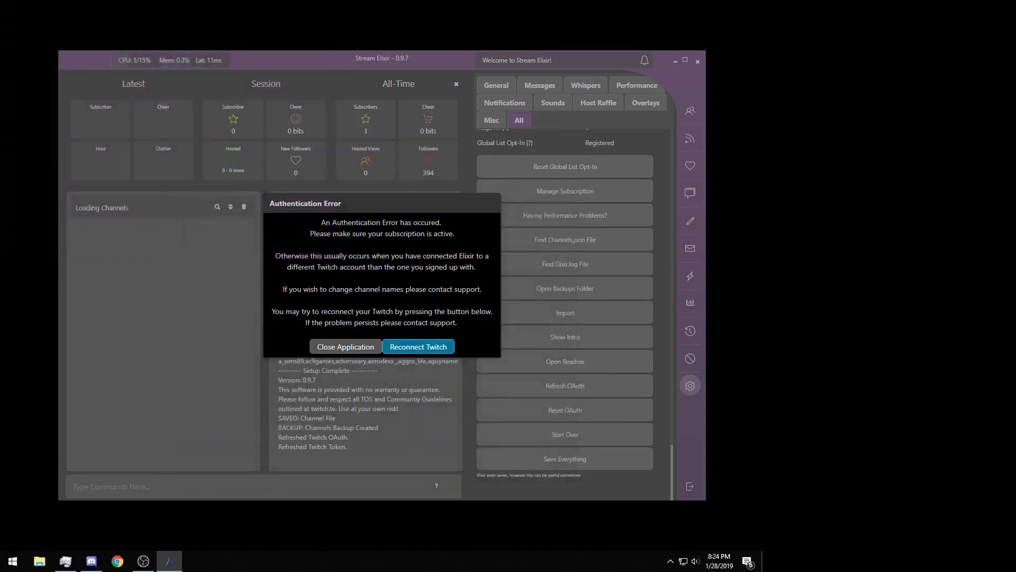
left_click(378, 354)
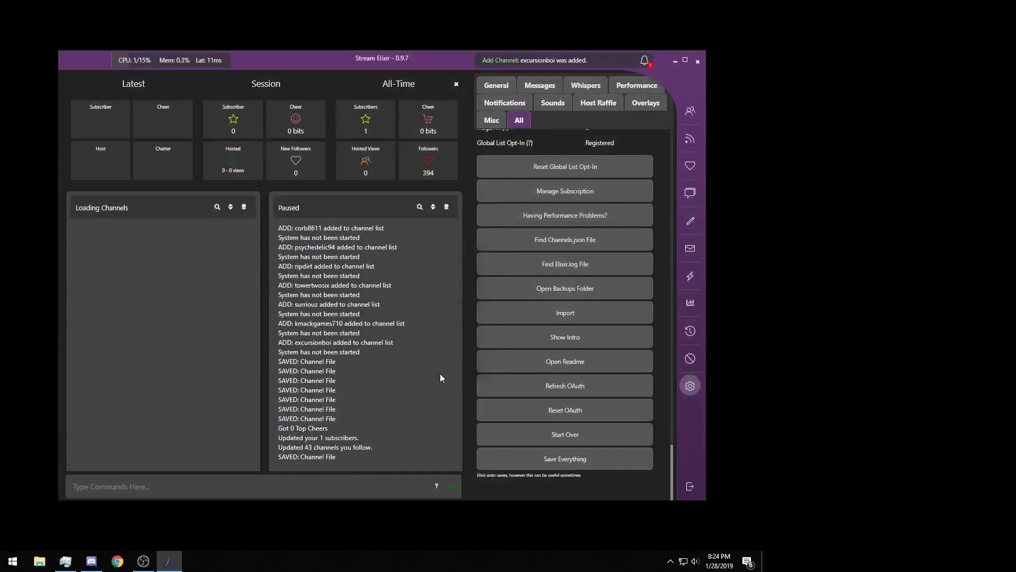
left_click(510, 447)
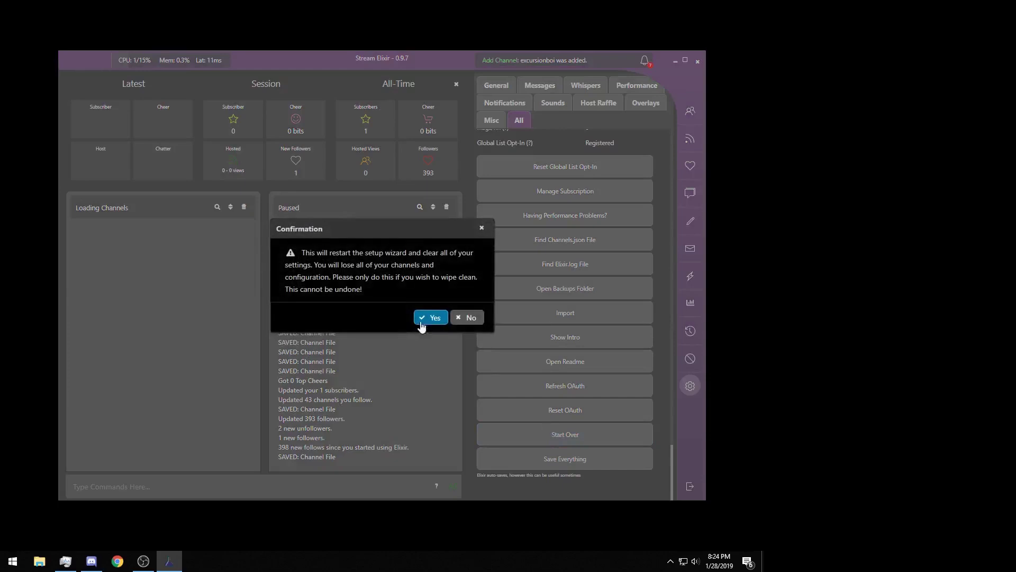
left_click(431, 318)
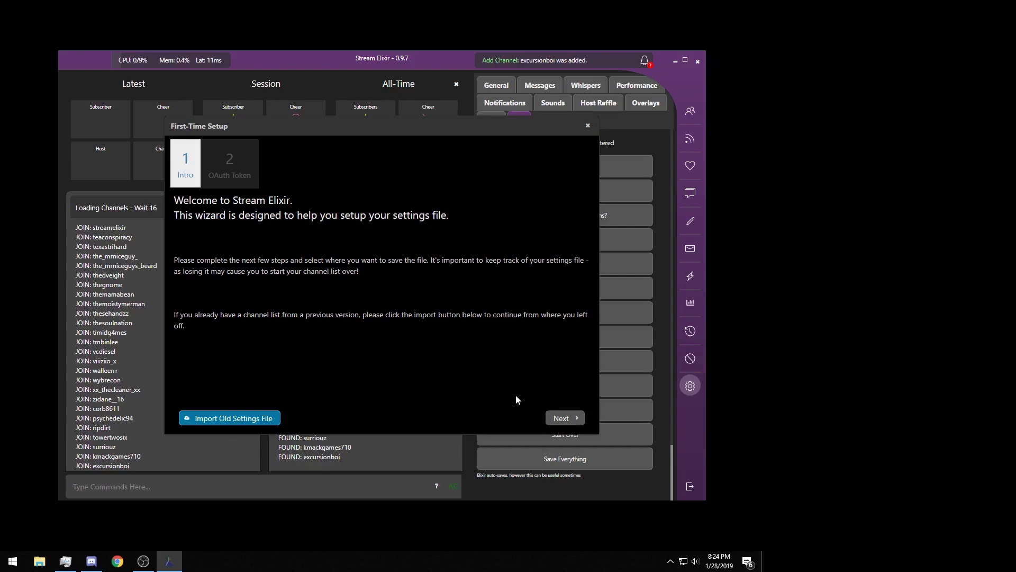
Advance to the OAuth token step and authorize Stream Elixir on Twitch.
left_click(562, 419)
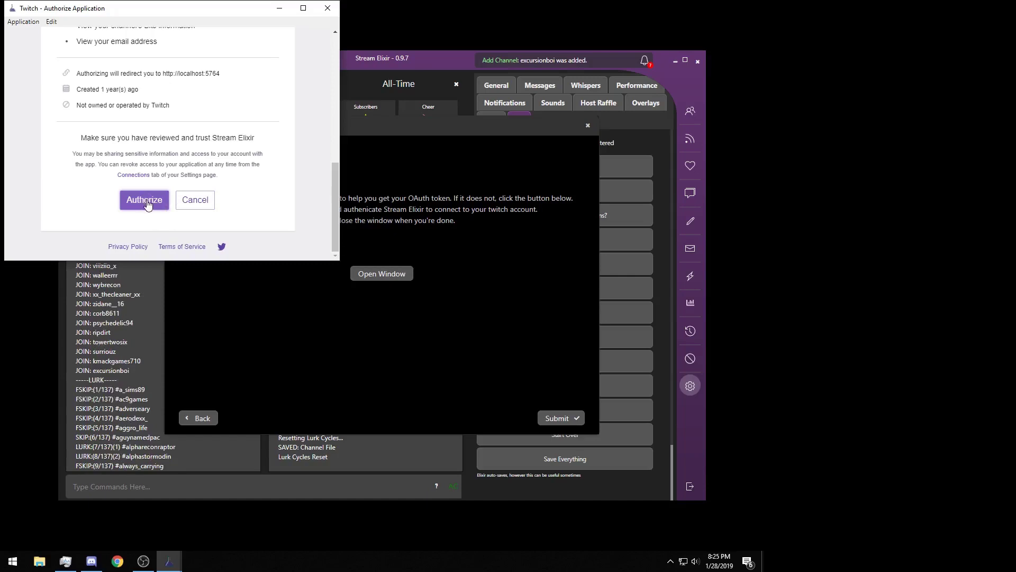
left_click(146, 201)
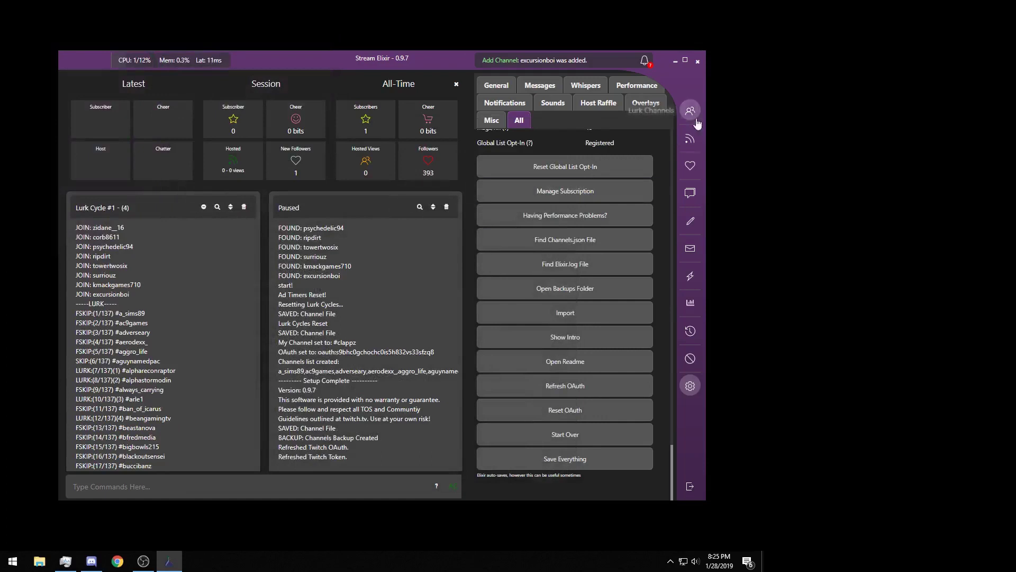
View the channel list, launch Show Intro from the bottom of Settings, then skip the tutorial.
left_click(697, 121)
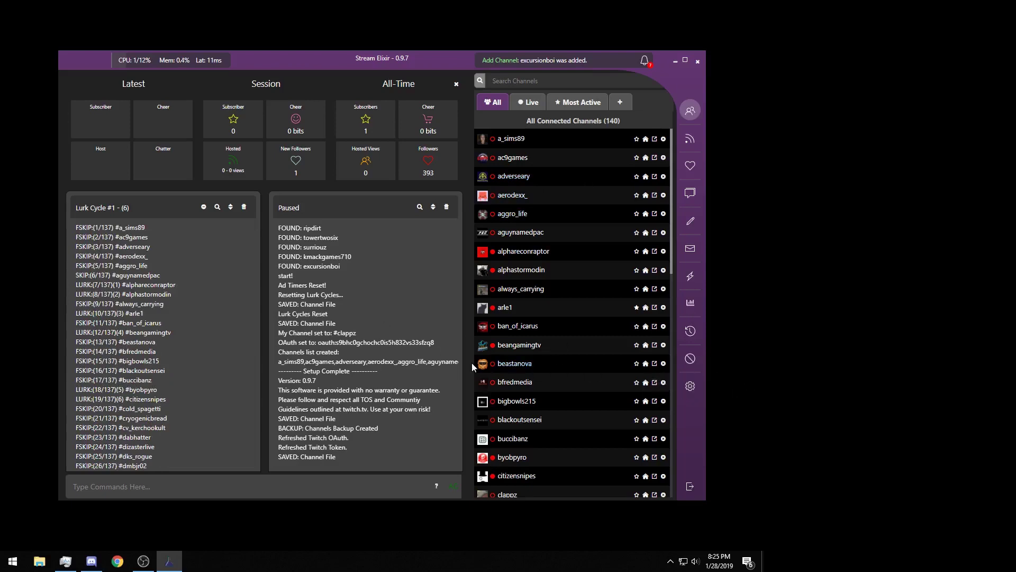
left_click(691, 385)
scroll(529, 387, "down", 6)
scroll(527, 381, "down", 20)
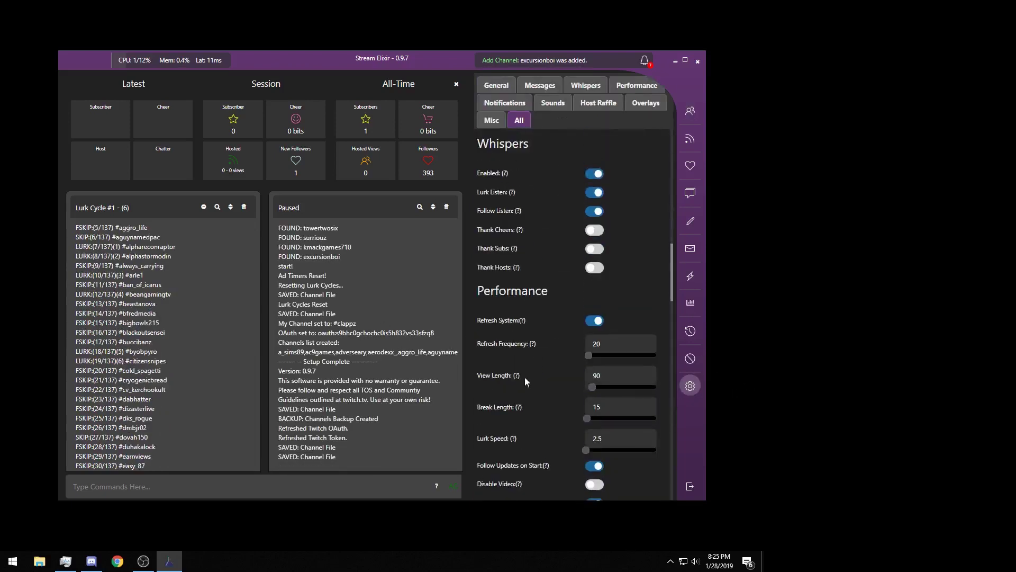
scroll(521, 375, "down", 2)
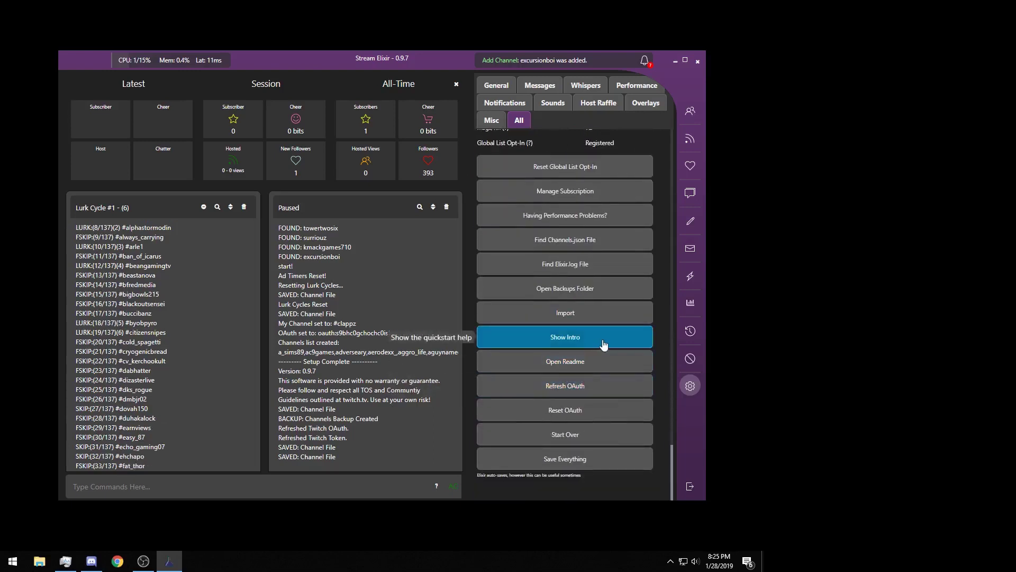
left_click(570, 343)
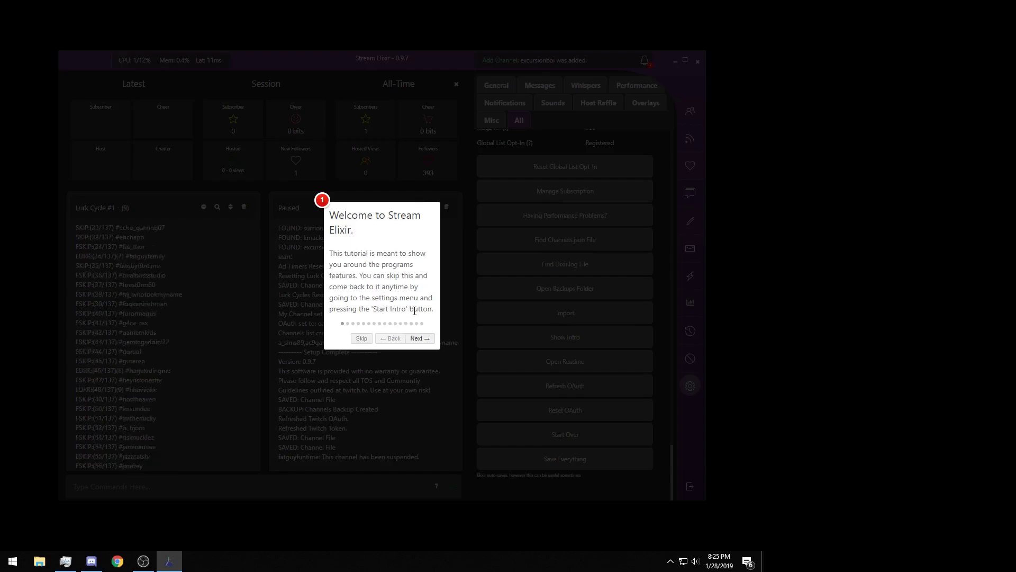
left_click(361, 339)
Reset the Global List opt-in and confirm joining the Global Lurk List in both dialogs.
left_click(561, 161)
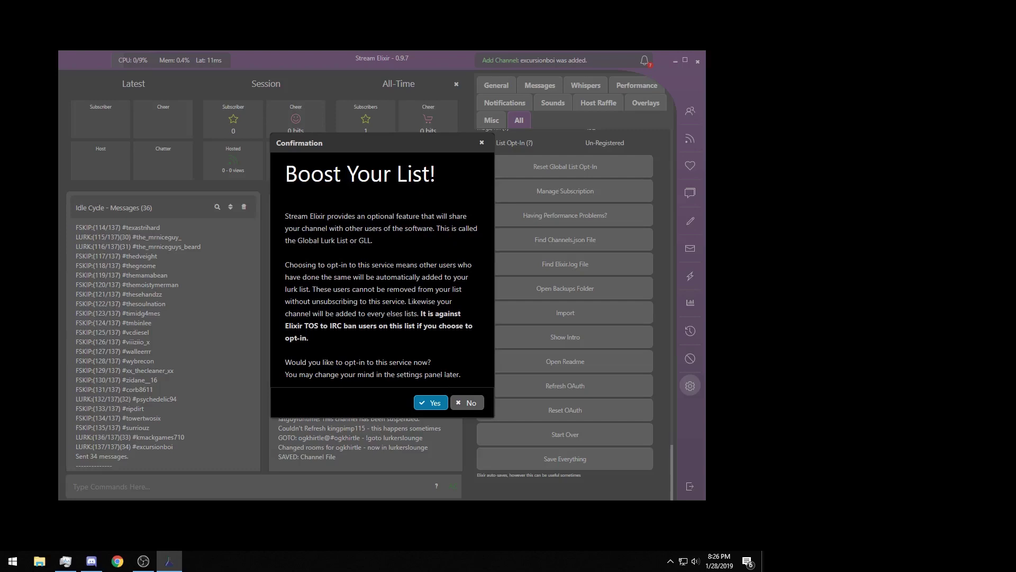
left_click(435, 402)
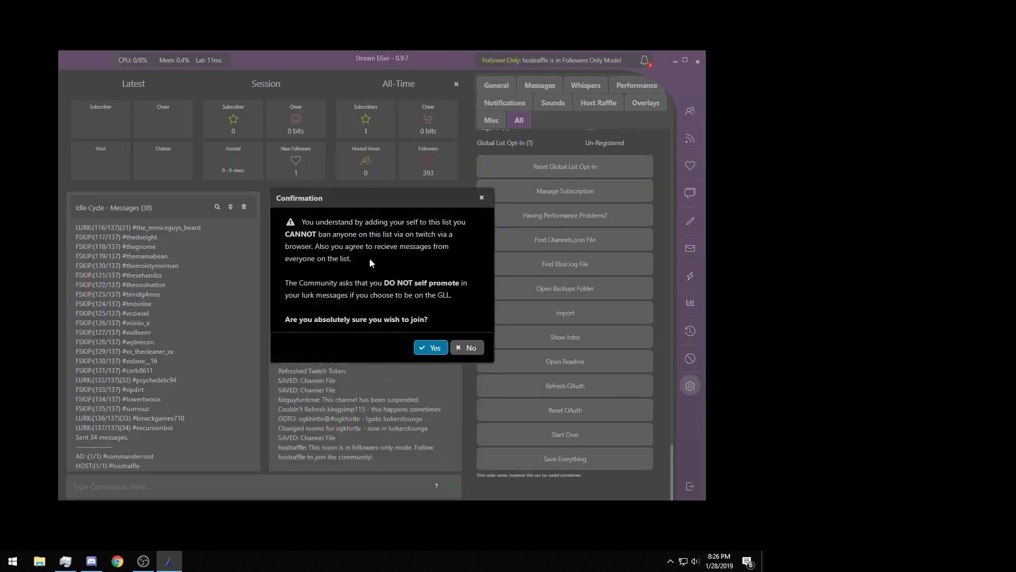
left_click(432, 349)
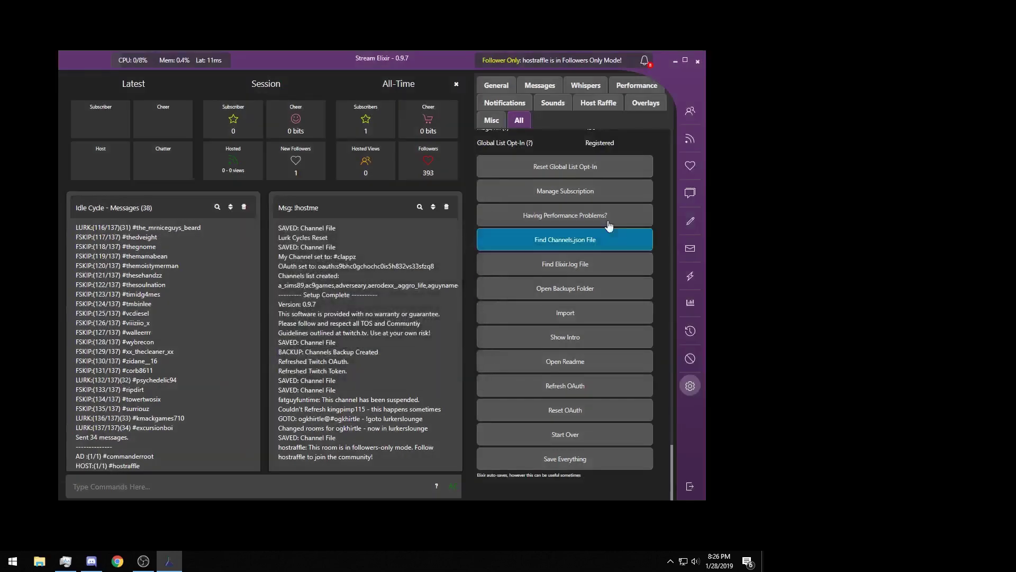
View the channels, check Events & Notifications, then return to the 140-channel list.
left_click(693, 118)
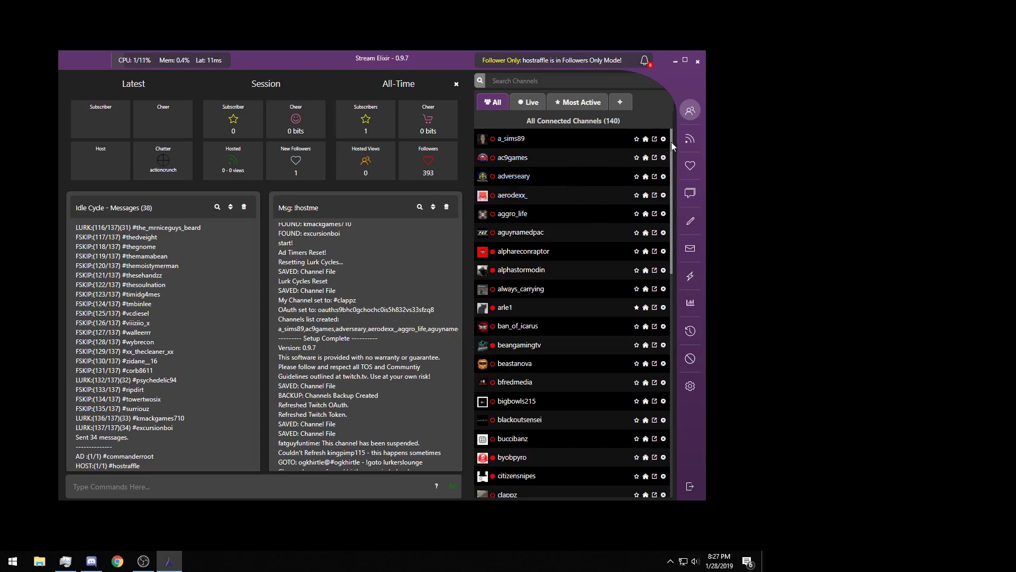
mouse_move(672, 141)
left_mouse_down()
mouse_move(660, 255)
mouse_move(672, 400)
mouse_move(684, 154)
left_mouse_up()
left_click(646, 66)
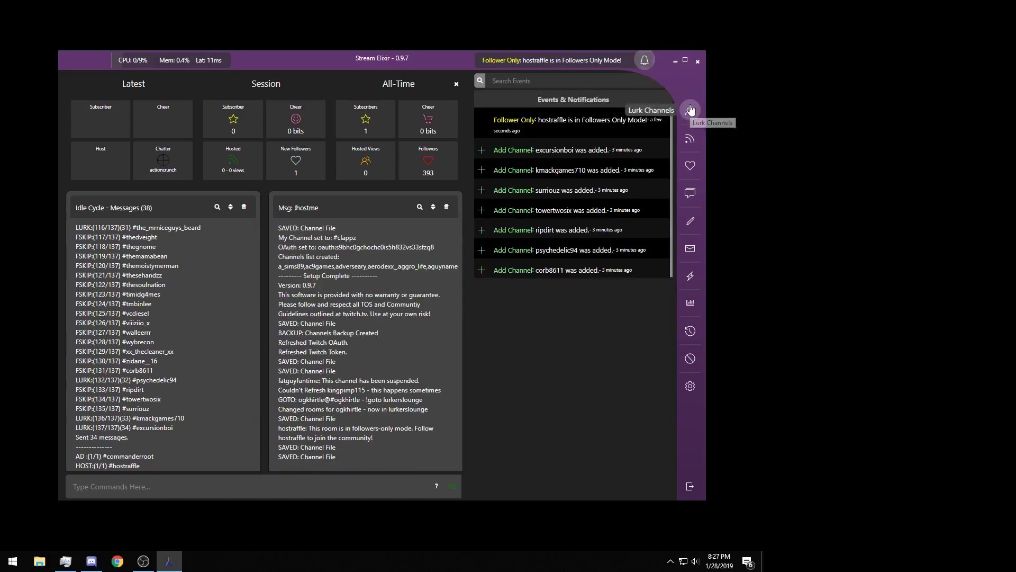
left_click(691, 110)
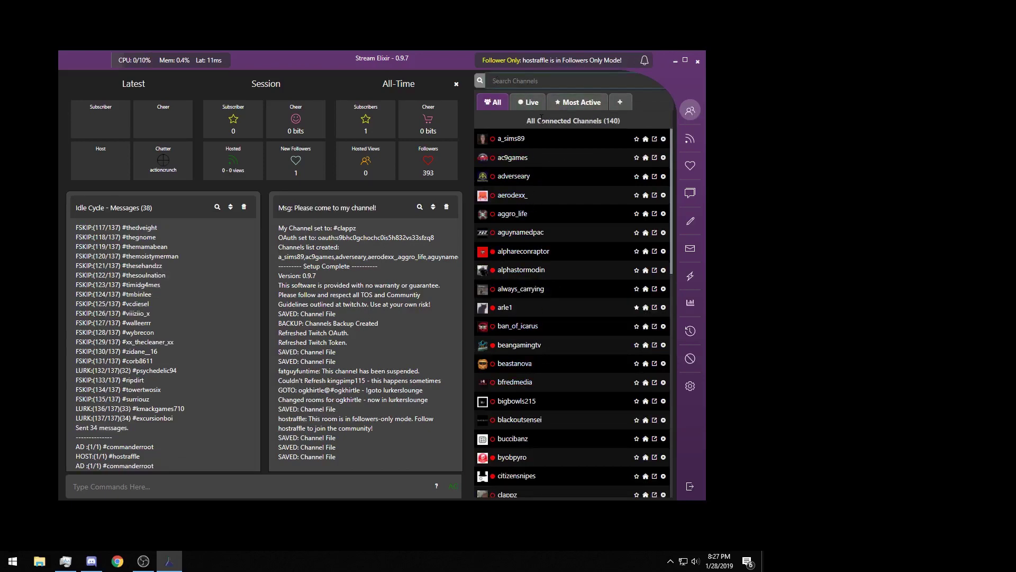
Search channels for 'nascar', preview nascarjake's profile and stream, then close the preview.
type("nascar")
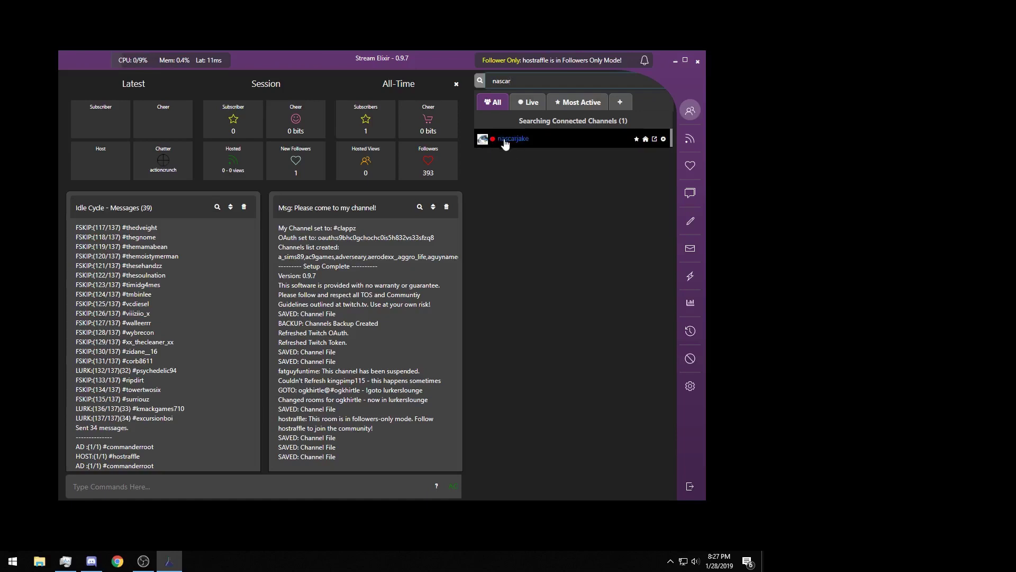
left_click(506, 142)
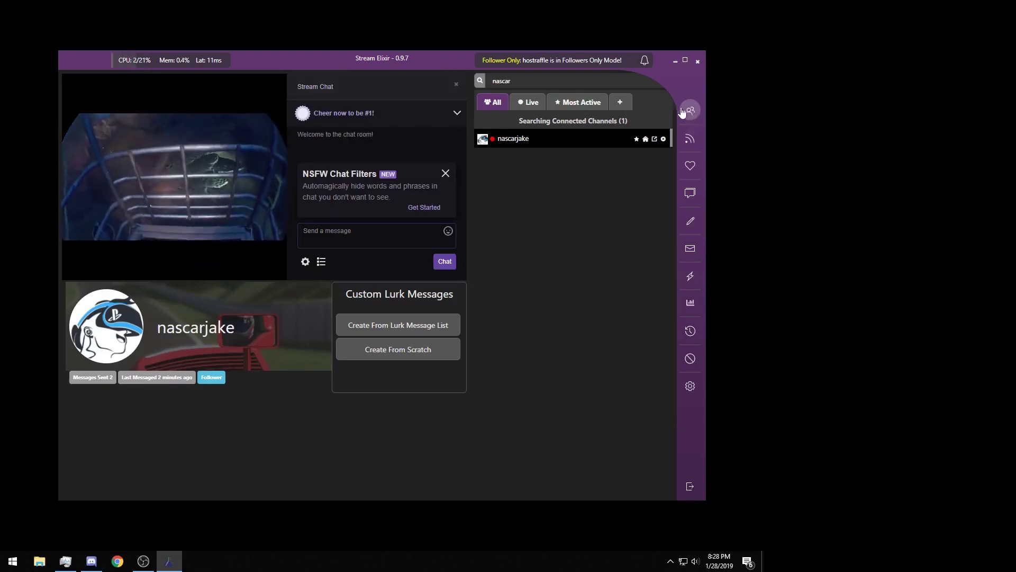
left_click(456, 85)
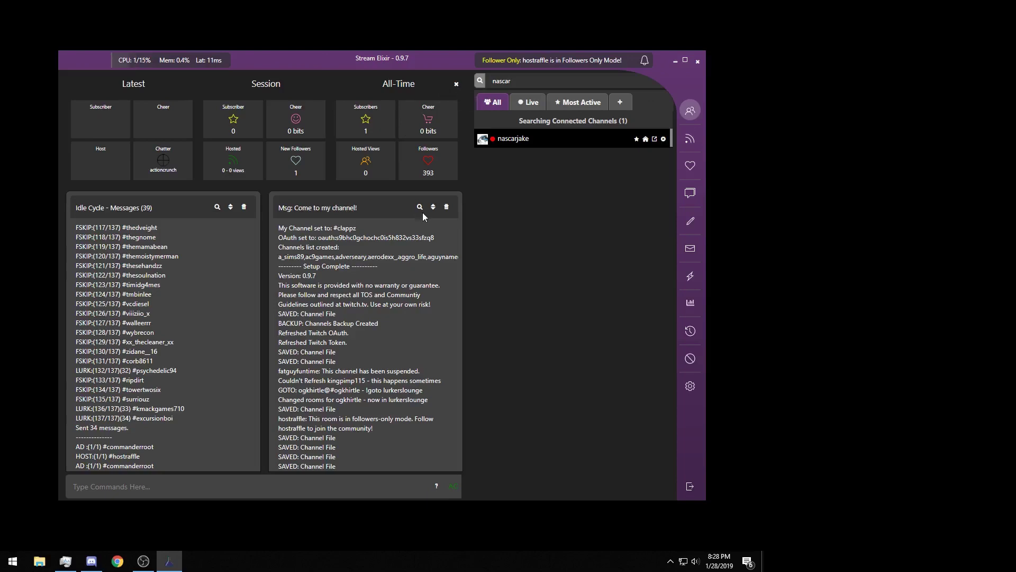
Clear the 'nascar' search, alternate between Live and Most Active, then bring up the + add-channel form.
double_click(506, 80)
key("BackSpace")
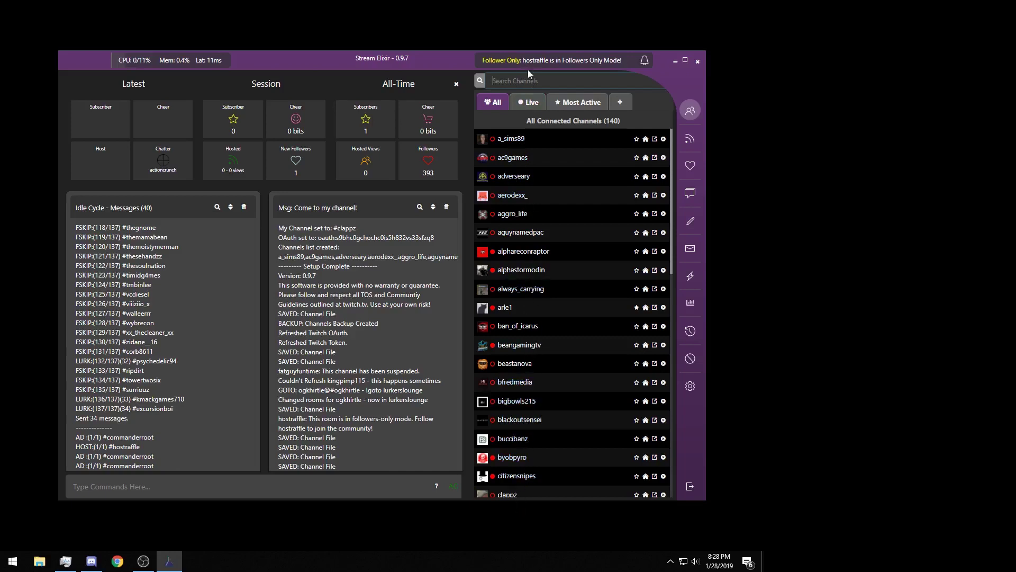
left_click(528, 104)
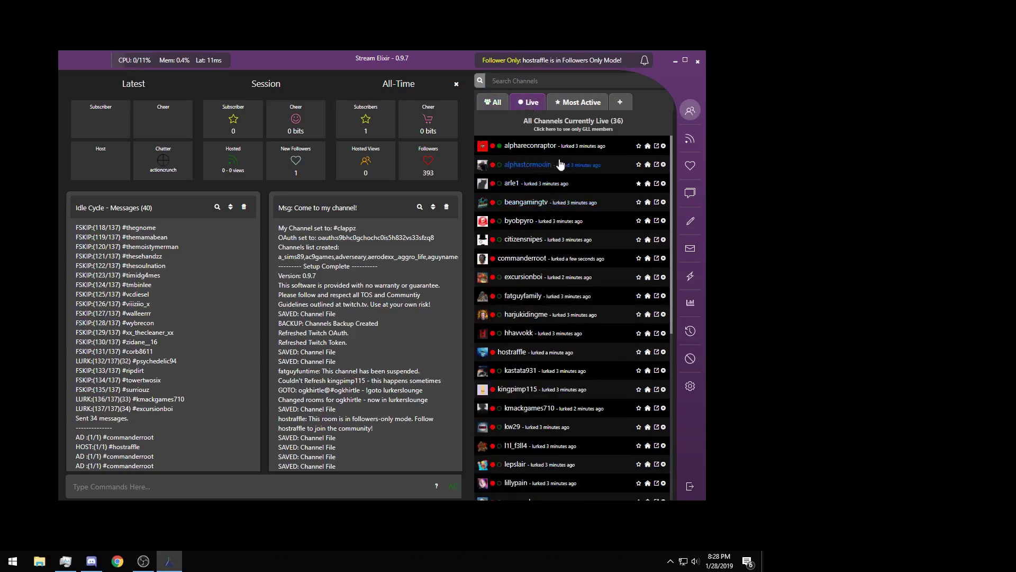
left_click(589, 110)
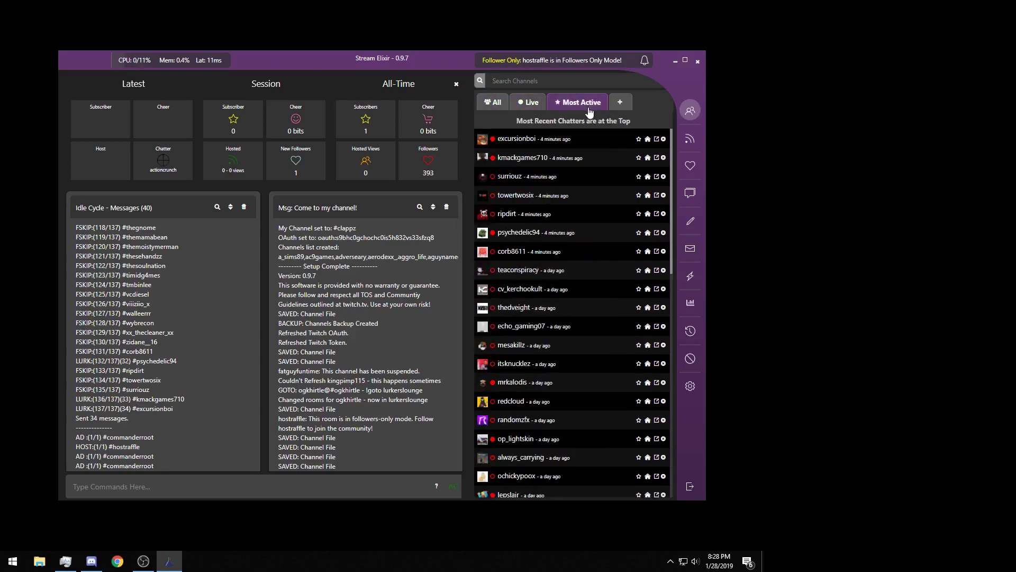
left_click(519, 104)
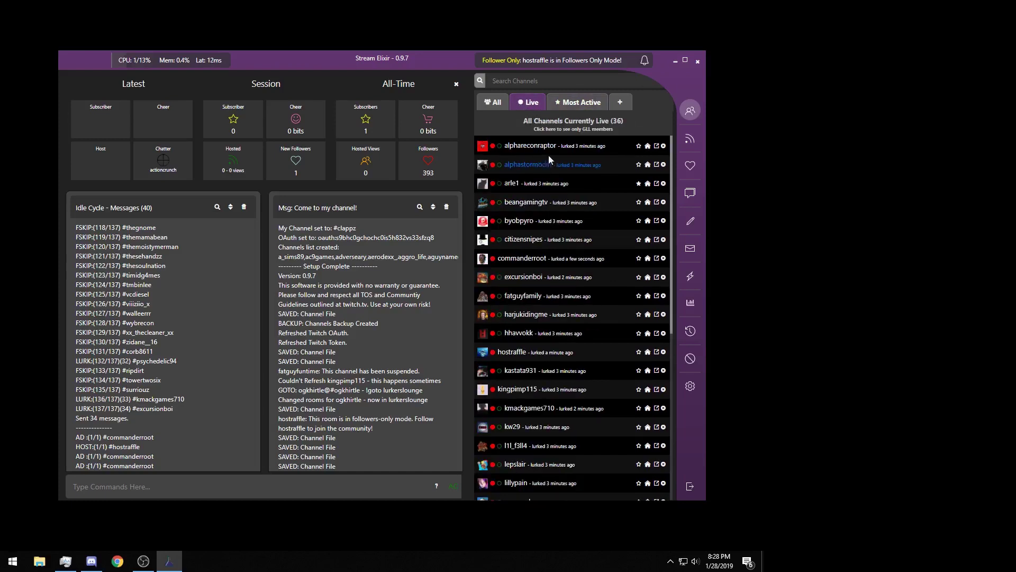
left_click(567, 105)
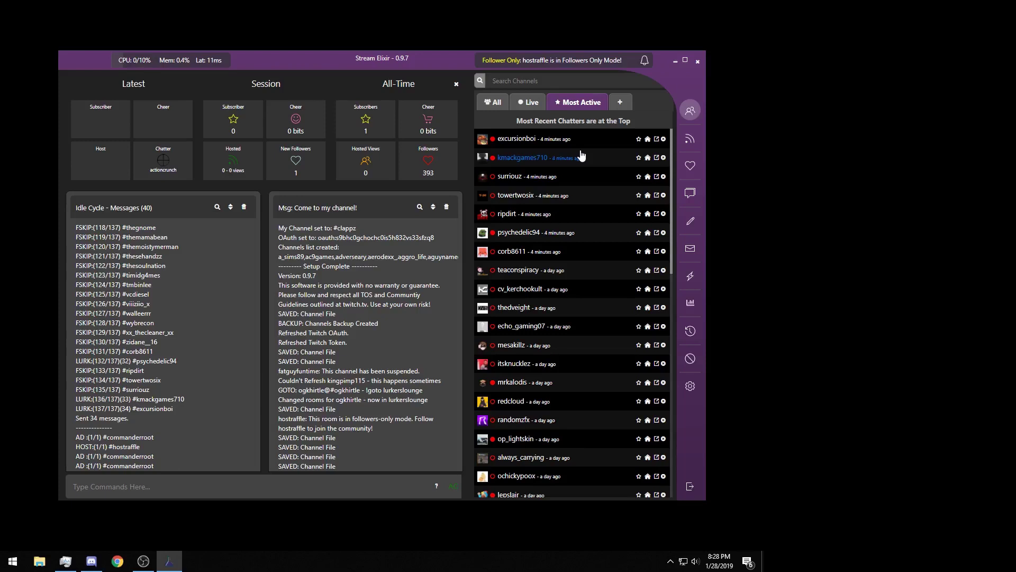
left_click(623, 105)
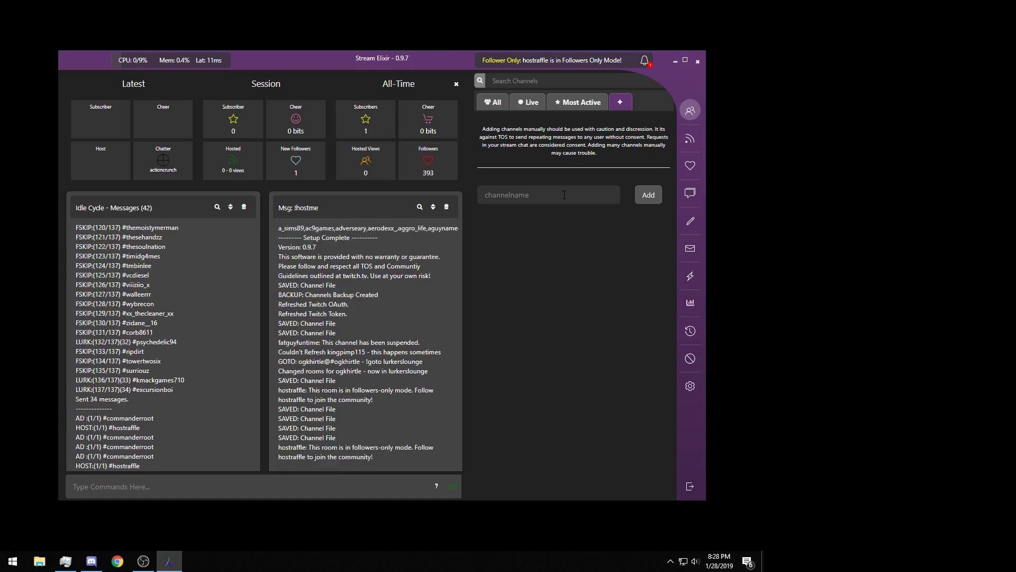
Enter 'twitchname' as a channel name, delete it, and return to All channels.
left_click(575, 190)
type("twitchanem")
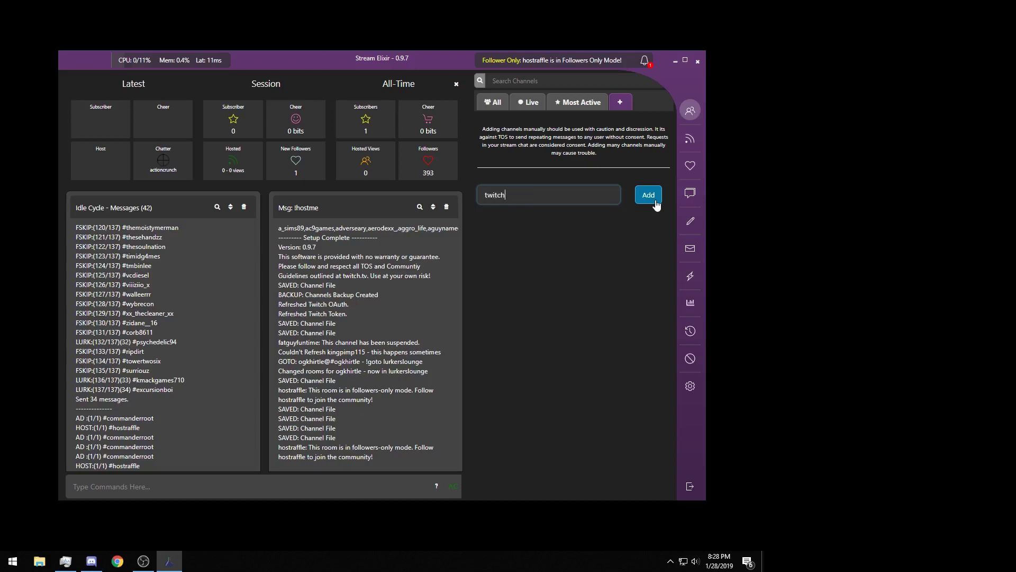
key("BackSpace")
key("BackSpace")
key("BackSpace")
key("BackSpace")
type("name")
double_click(562, 189)
key("BackSpace")
left_click(496, 104)
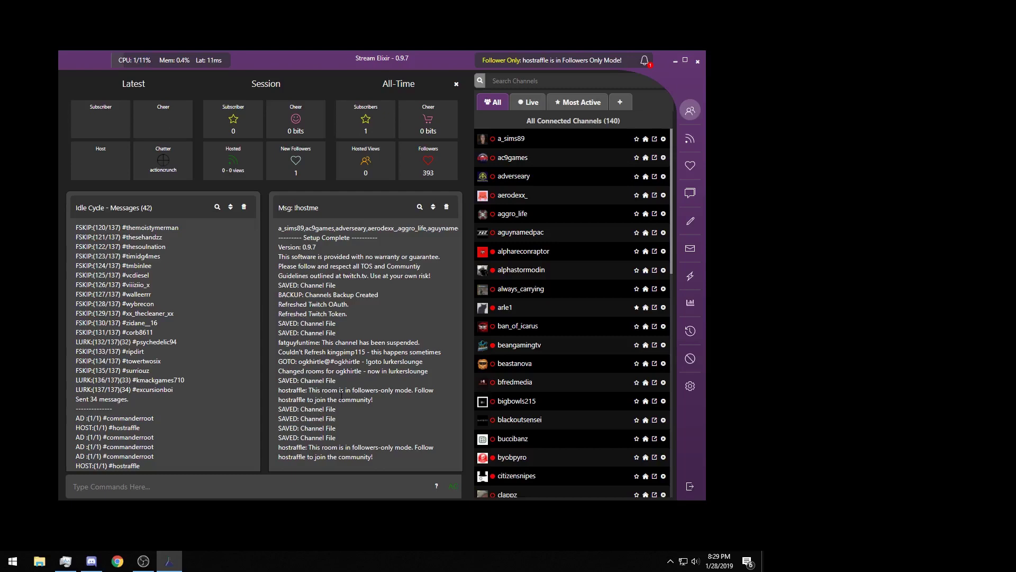
scroll(341, 393, "up", 2)
scroll(333, 386, "up", 4)
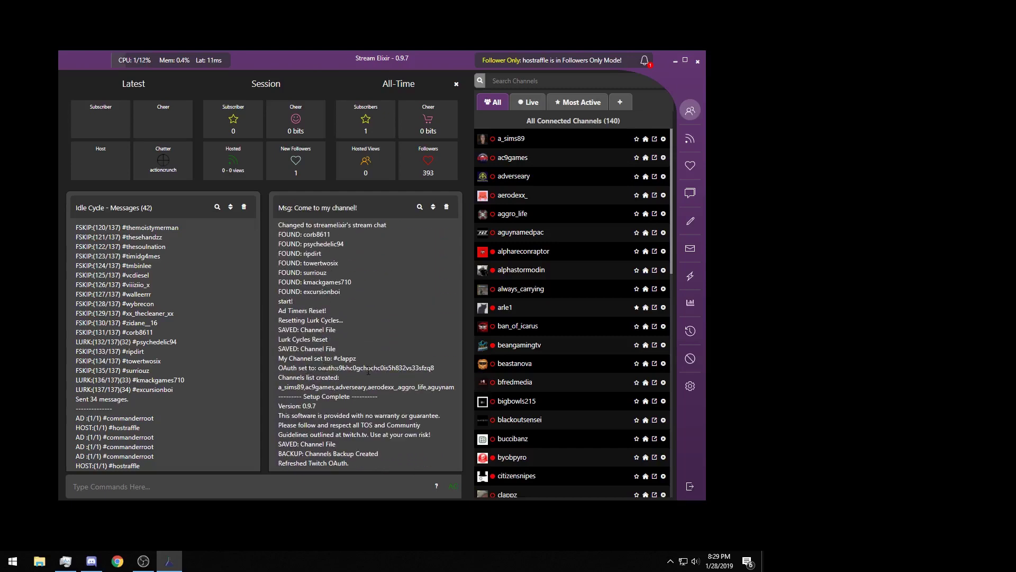
scroll(369, 371, "down", 6)
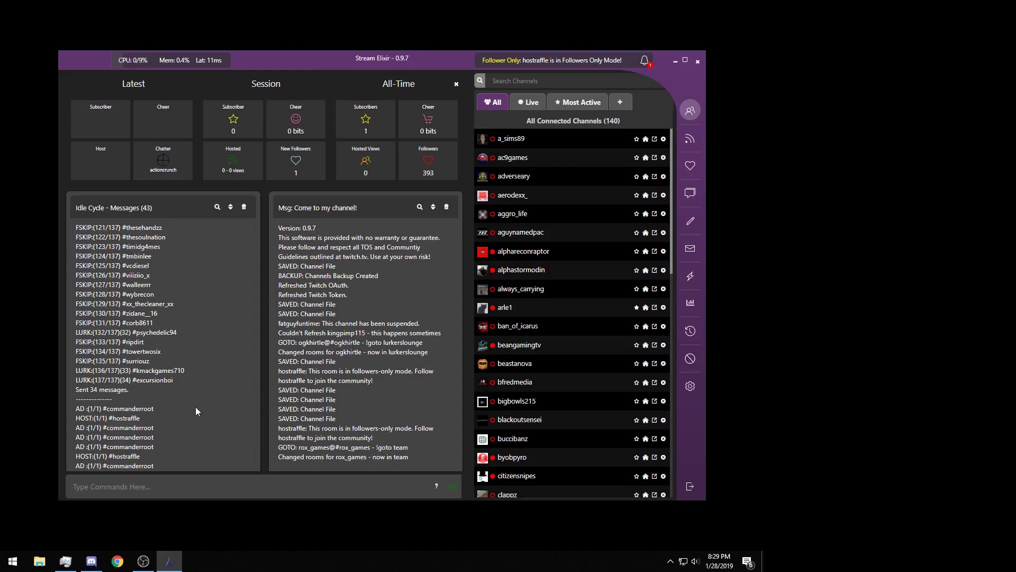
left_click(135, 486)
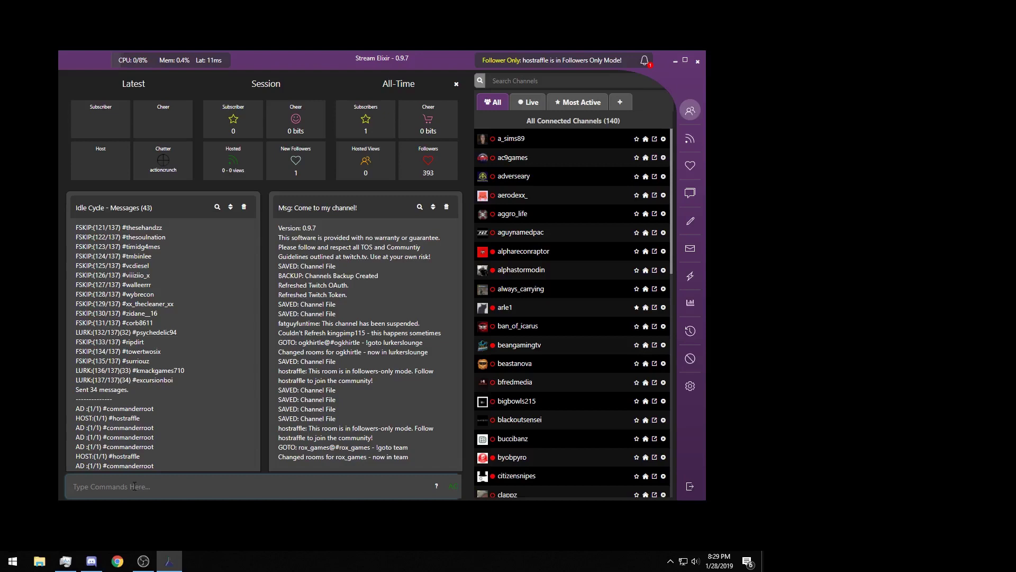
left_click(437, 487)
scroll(203, 279, "down", 10)
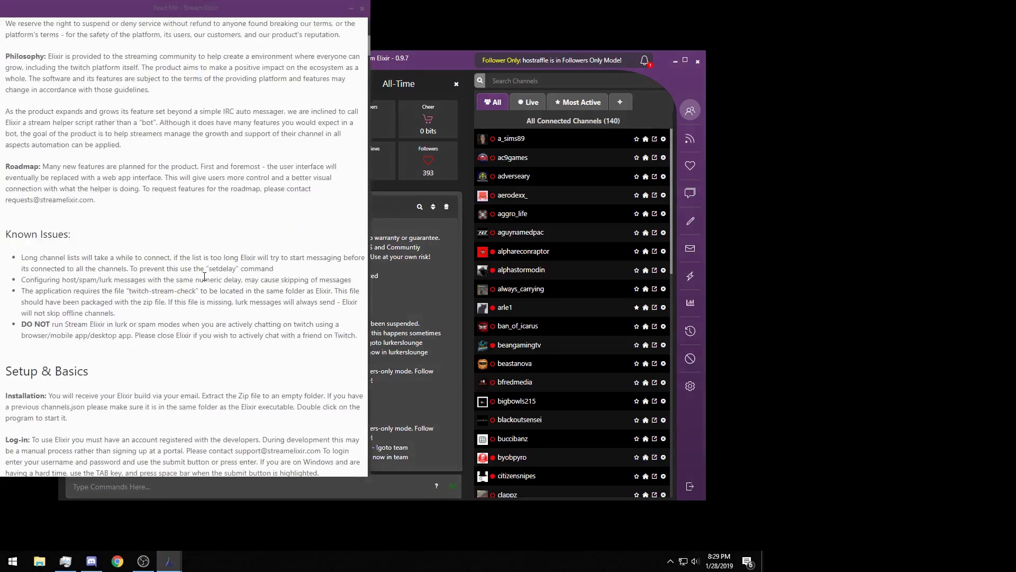
scroll(203, 279, "down", 15)
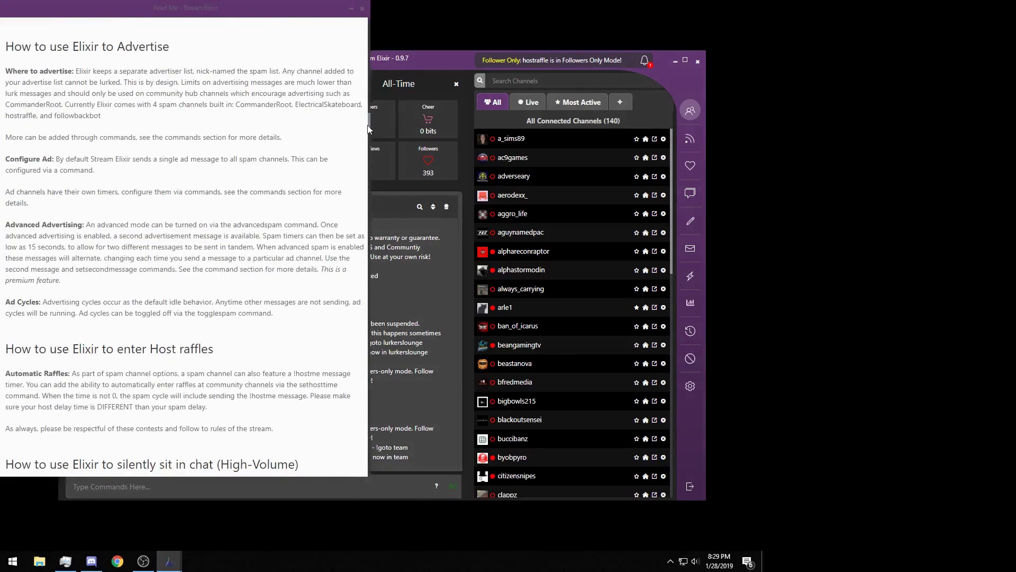
scroll(365, 137, "down", 7)
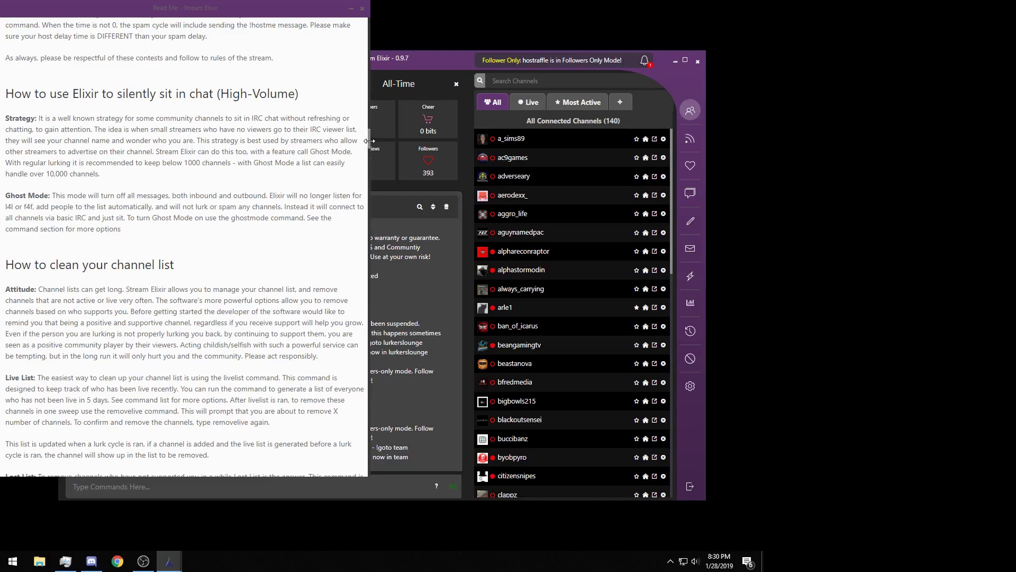
scroll(364, 158, "down", 2)
scroll(352, 182, "down", 12)
scroll(64, 212, "up", 5)
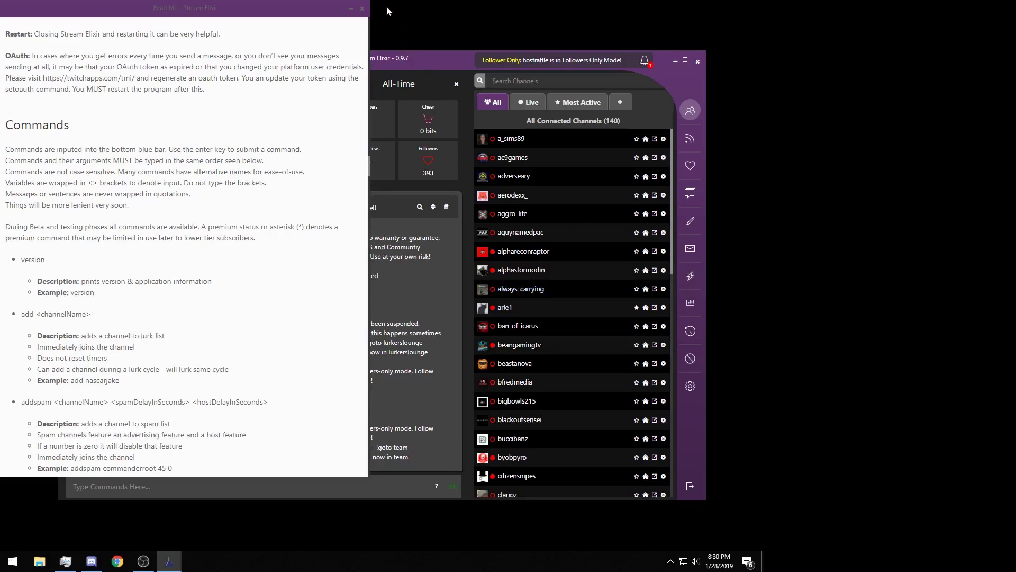
left_click(362, 9)
left_click(197, 490)
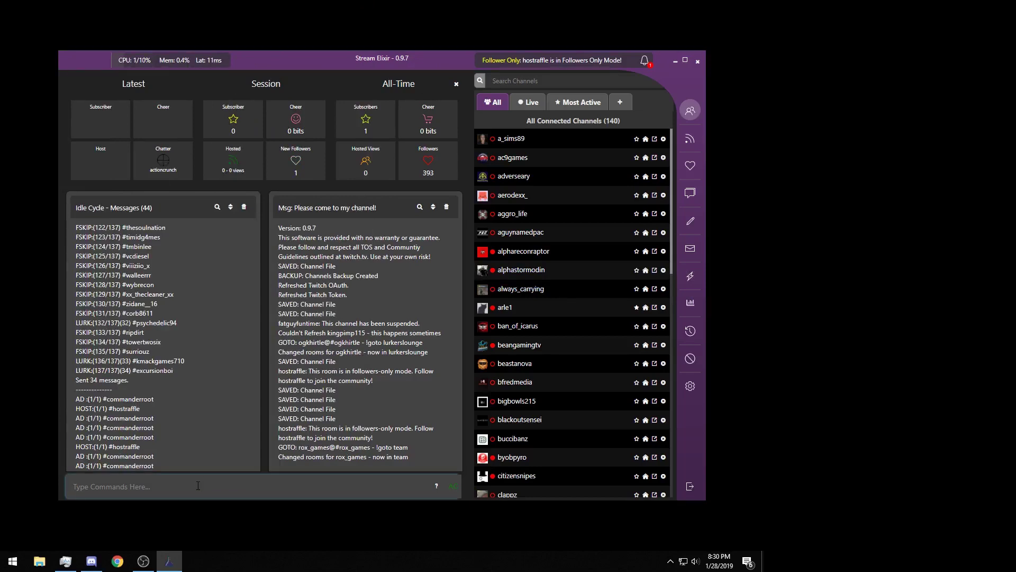
Submit the console command 'lurkone nascarjake' in the Type Commands box.
type("lur")
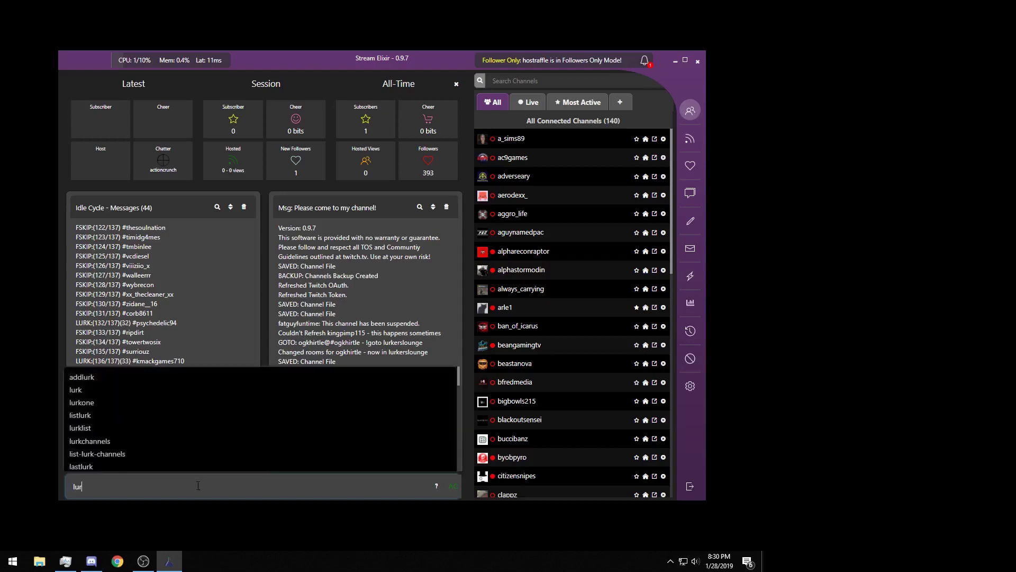
type("kone")
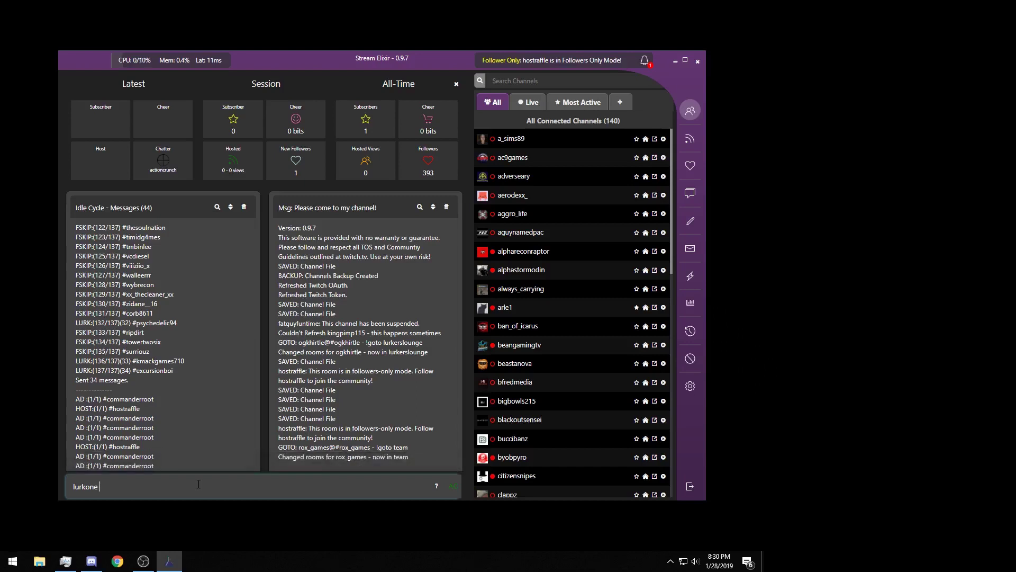
type(" nascarjake")
key("Return")
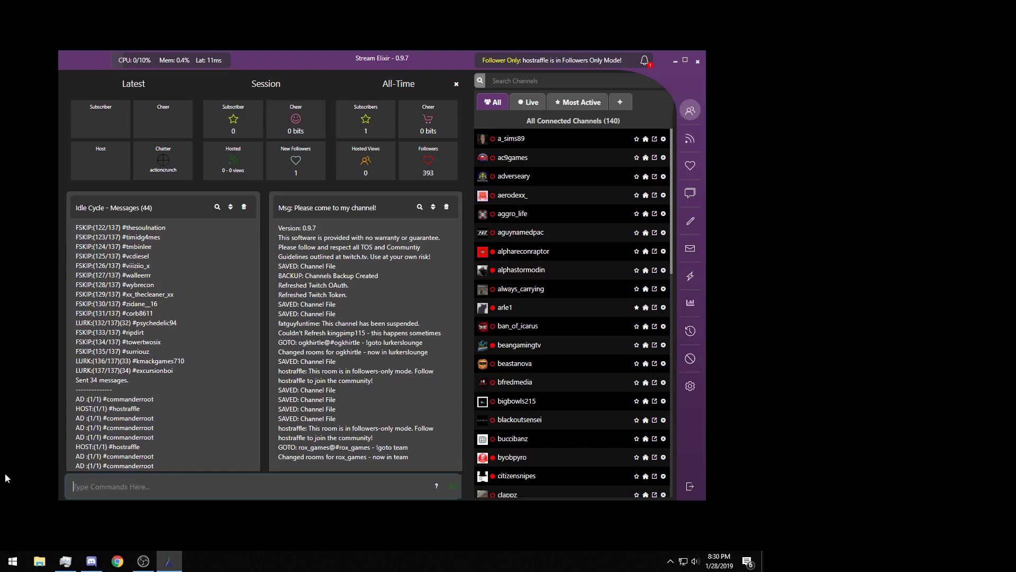